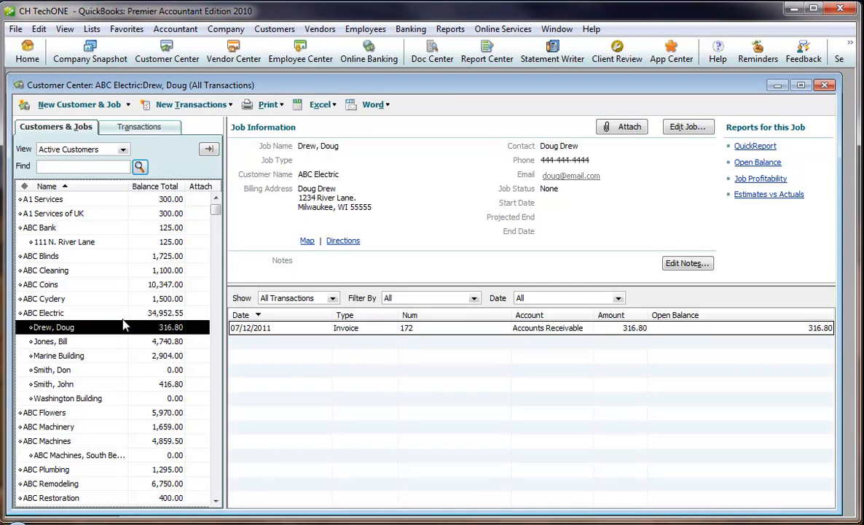
# Step: Review the ABC Electric customer record in the Customer Center and close it without changes
pyautogui.click(73, 313)
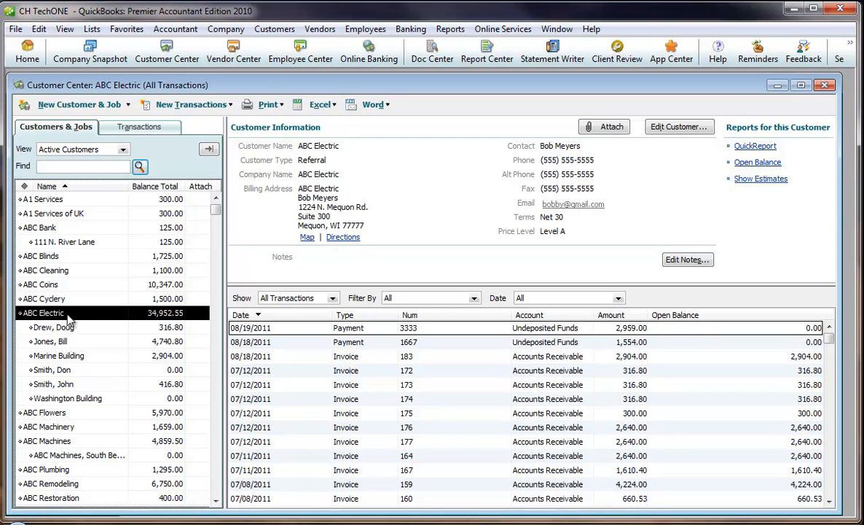
pyautogui.doubleClick(70, 318)
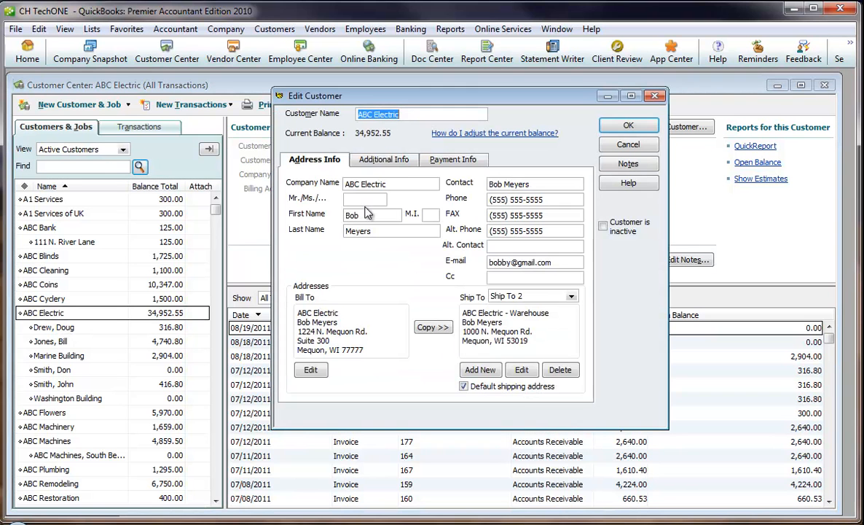
pyautogui.click(629, 145)
# Step: Look through the jobs under ABC Electric, examine the Marine Building job's address details, and close the record without changes
pyautogui.click(67, 328)
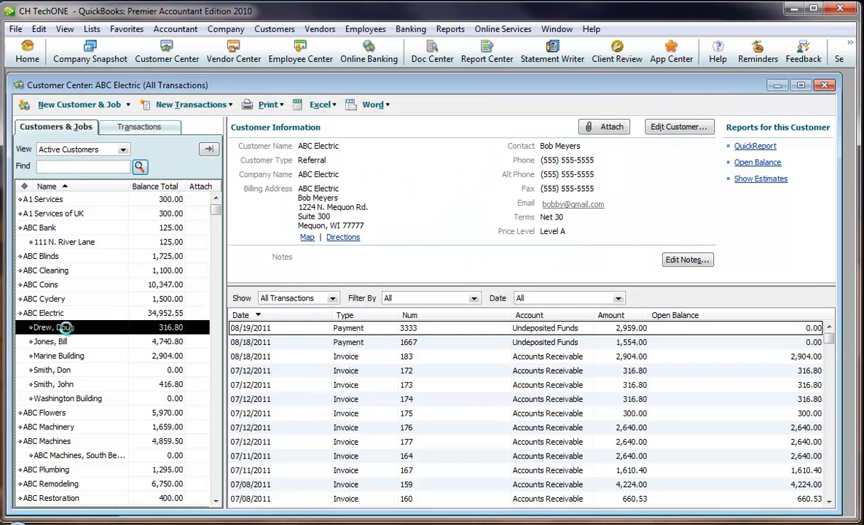
pyautogui.click(71, 343)
pyautogui.click(97, 331)
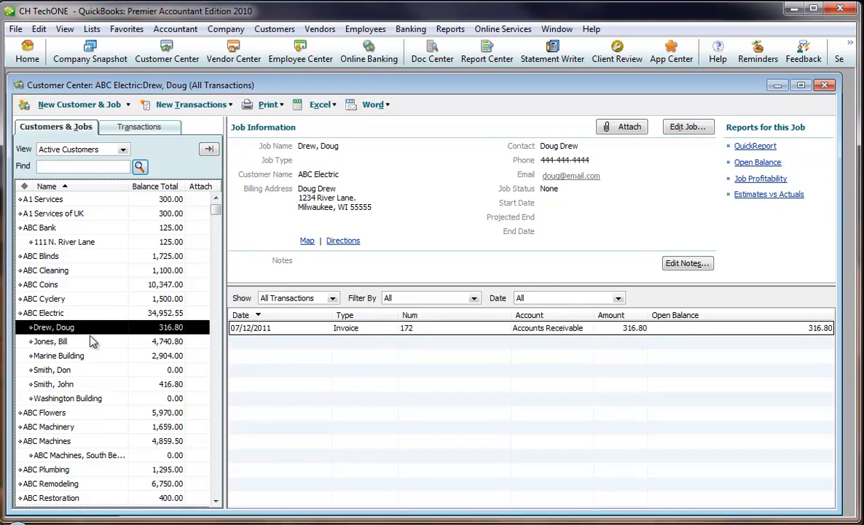
pyautogui.doubleClick(73, 356)
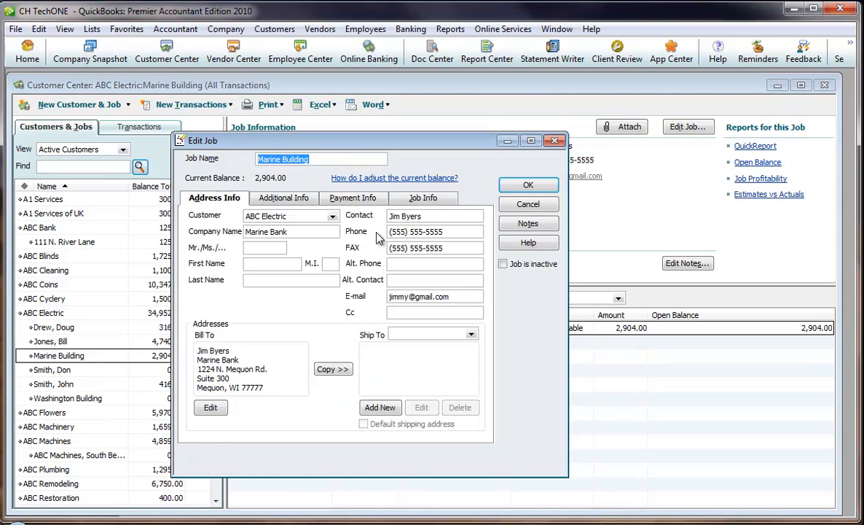
pyautogui.click(526, 204)
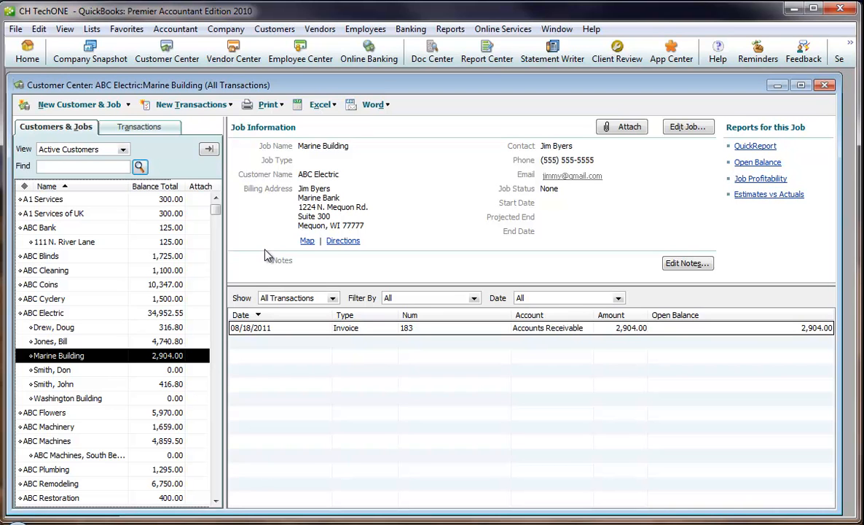
# Step: Switch to Sage ACT! and process the loaded contact links with jobs included, then close the QB Customer Link window
pyautogui.click(277, 523)
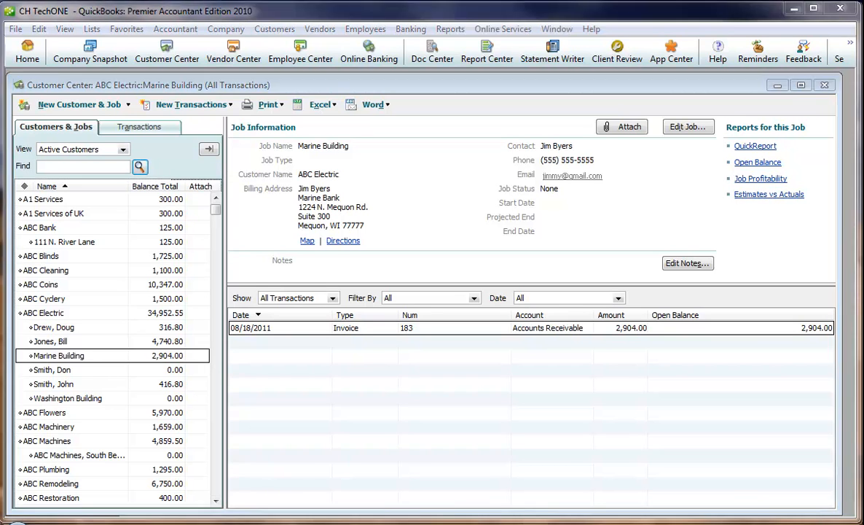
pyautogui.click(300, 422)
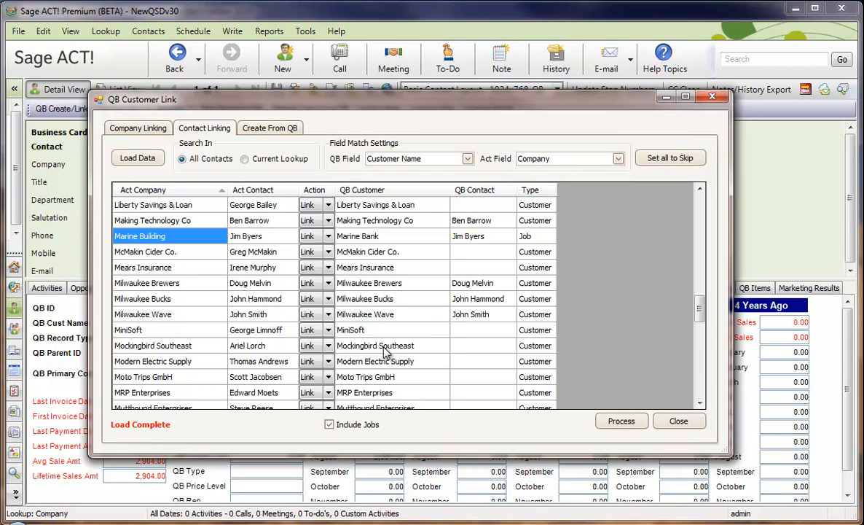
pyautogui.click(328, 425)
pyautogui.click(329, 425)
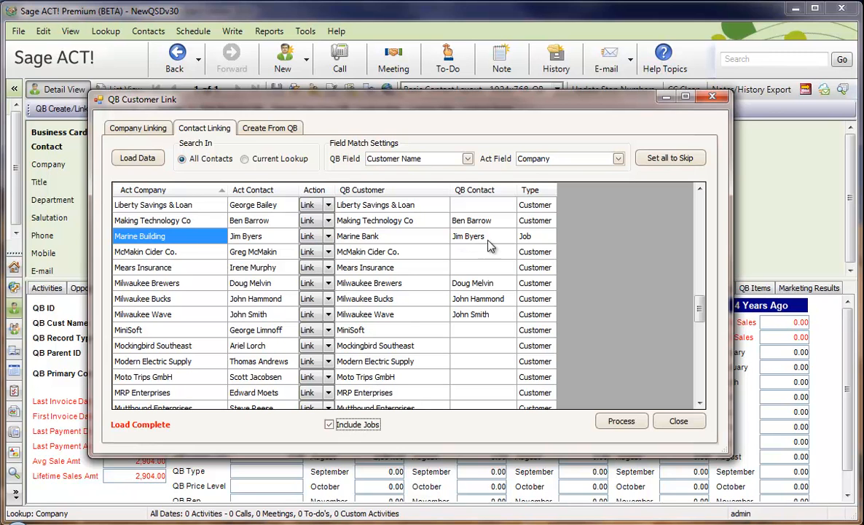
pyautogui.click(525, 240)
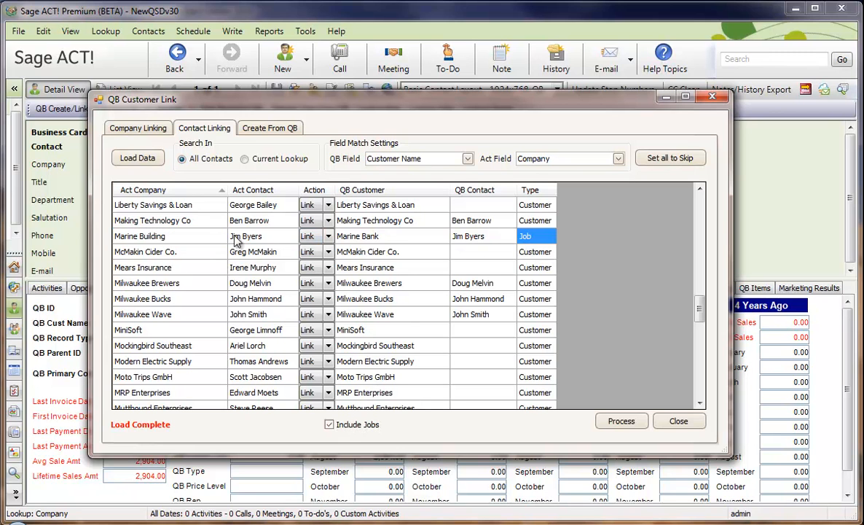
pyautogui.click(618, 423)
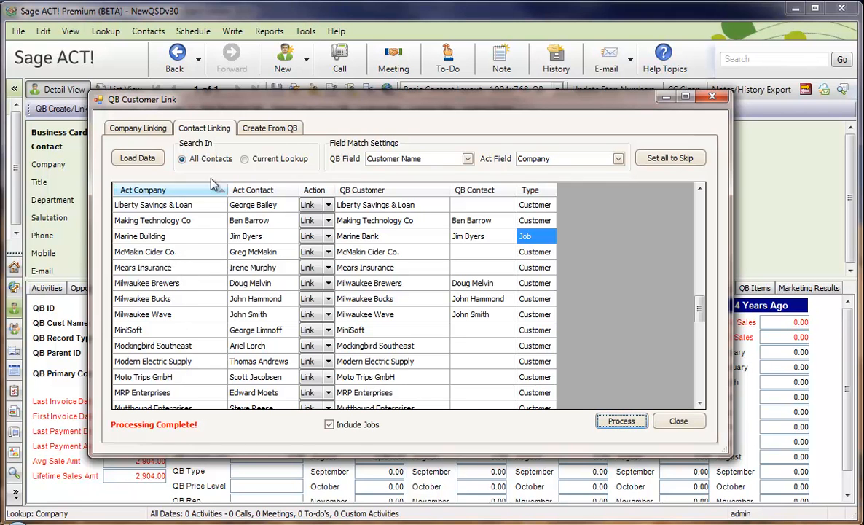
pyautogui.click(675, 423)
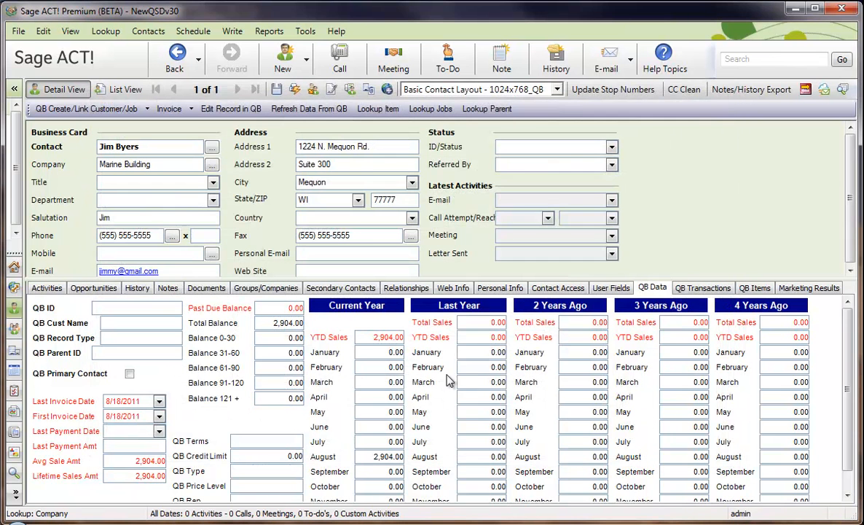
# Step: Start the QB Customer Link Wizard and load all unlinked QuickBooks records, including jobs, for creation in ACT!
pyautogui.click(306, 32)
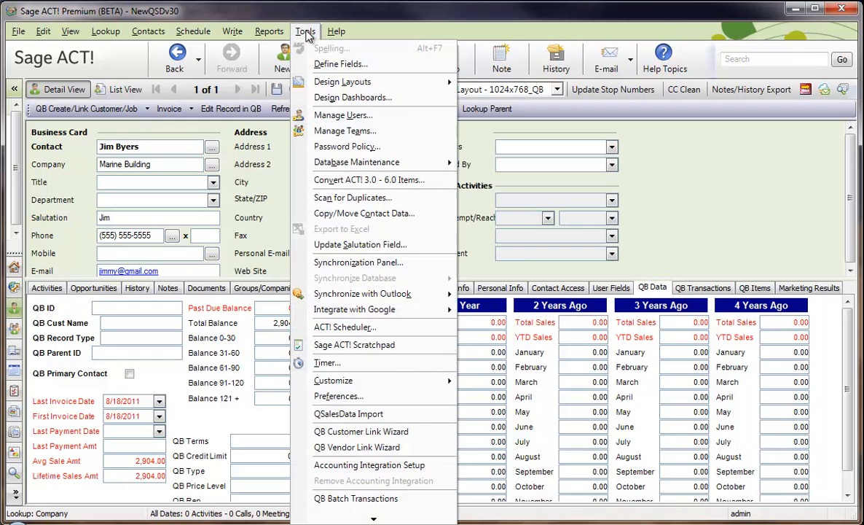
pyautogui.click(390, 436)
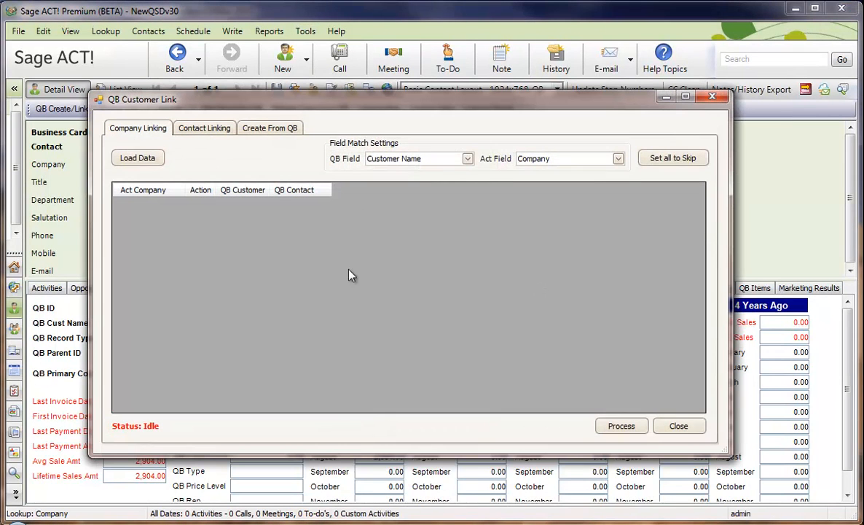
pyautogui.click(281, 129)
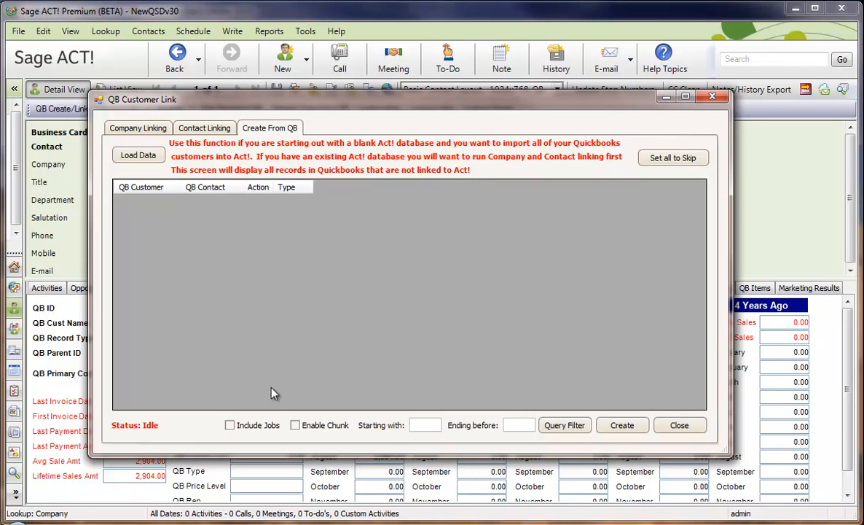
pyautogui.click(230, 425)
pyautogui.click(138, 154)
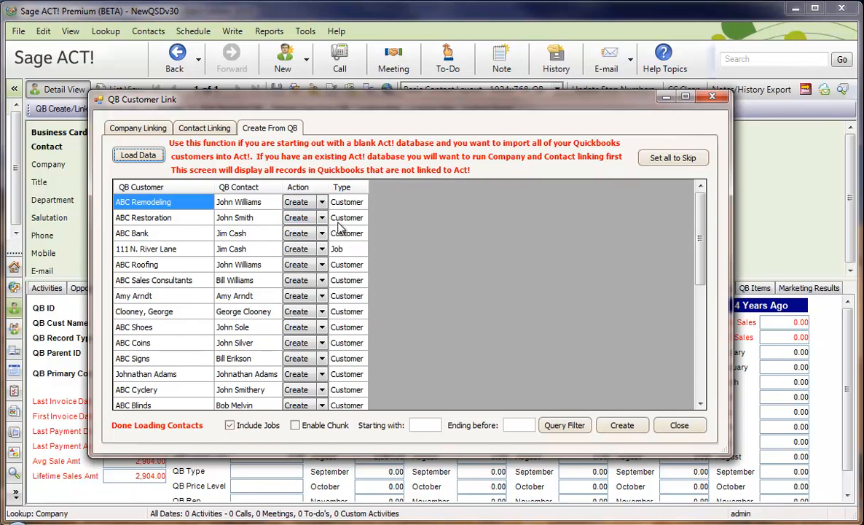
# Step: Check the loaded job rows, create ACT! contacts from all listed QuickBooks customers and jobs, and close the wizard
pyautogui.click(125, 247)
pyautogui.moveTo(699, 258); pyautogui.dragTo(700, 313)
pyautogui.click(245, 327)
pyautogui.click(244, 342)
pyautogui.click(244, 357)
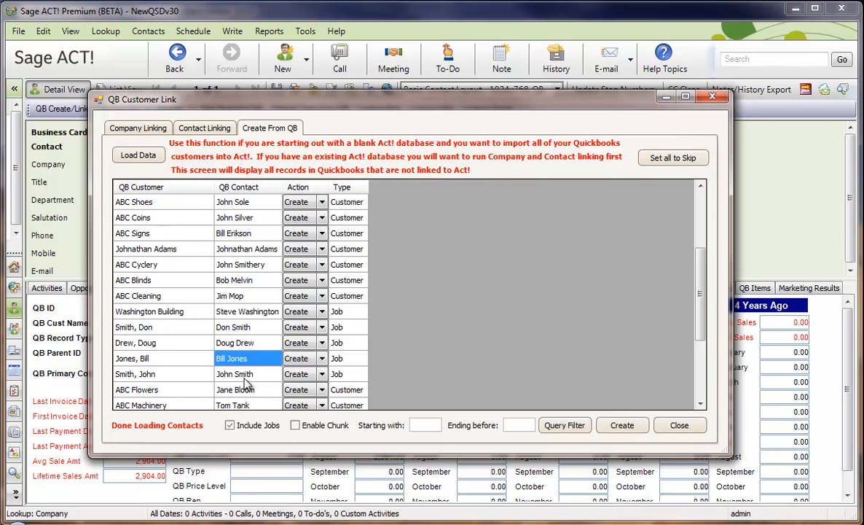
pyautogui.click(245, 375)
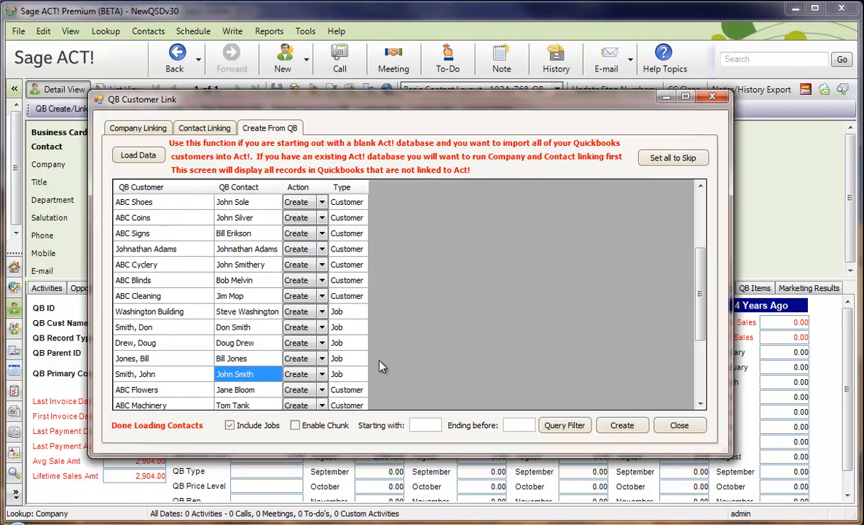
pyautogui.click(620, 426)
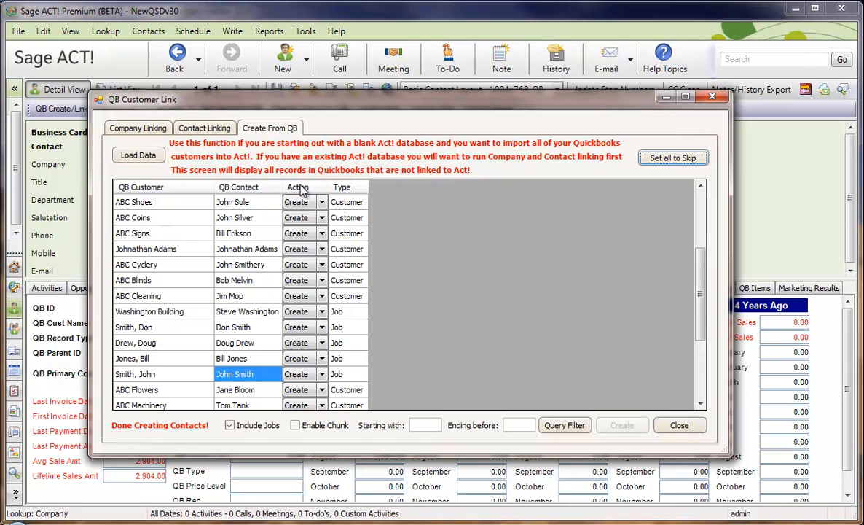
pyautogui.click(680, 426)
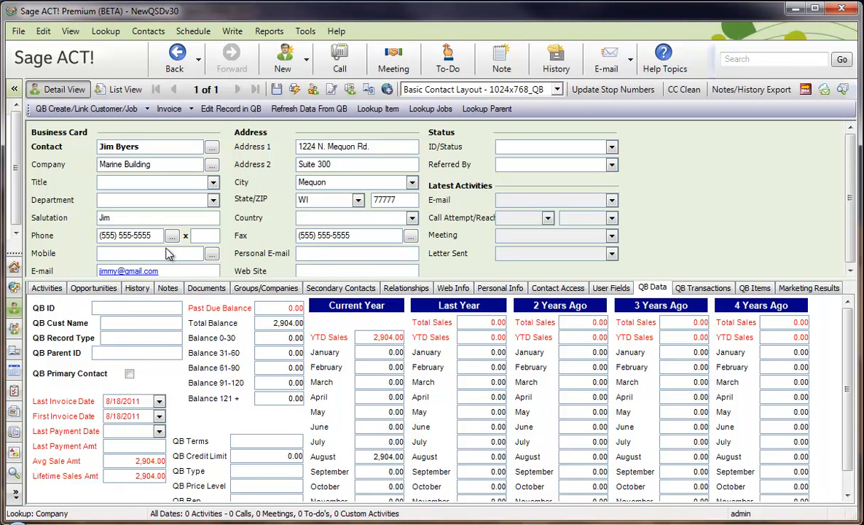
# Step: Look up all contacts and open the detail record of the ABC Electric customer contact
pyautogui.click(107, 33)
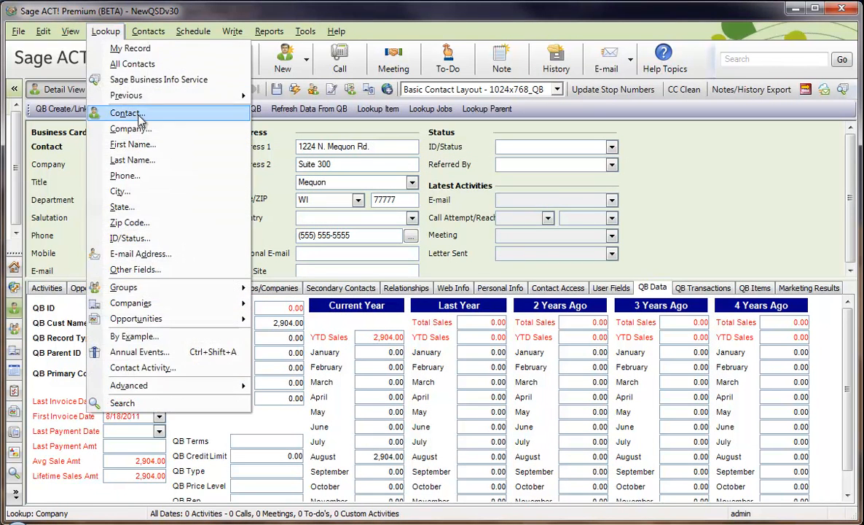
pyautogui.click(129, 64)
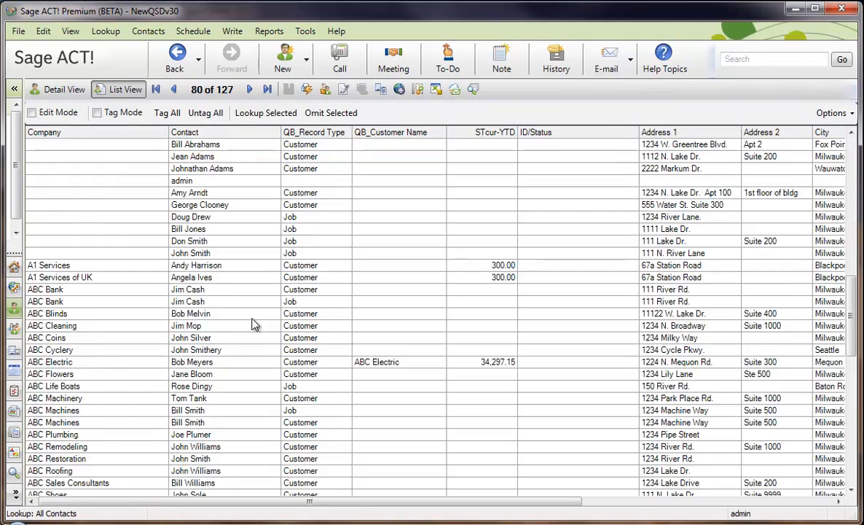
pyautogui.click(239, 333)
pyautogui.scroll(13, 233, 338)
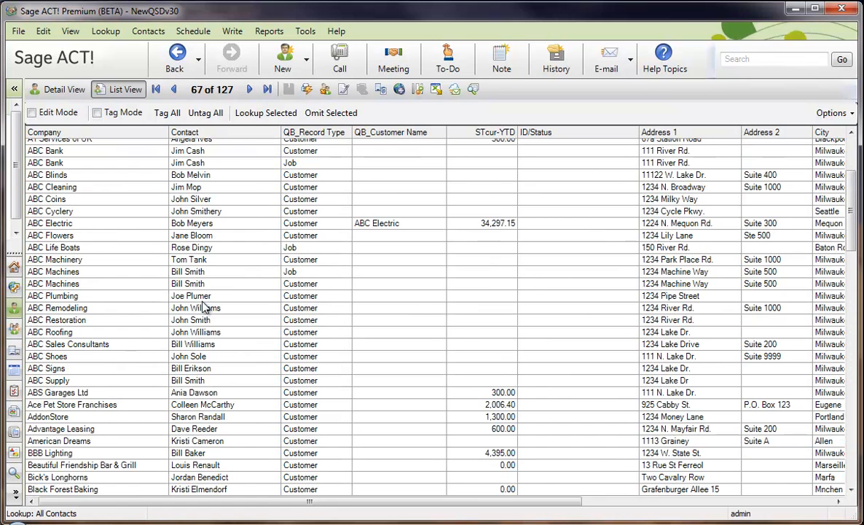
pyautogui.doubleClick(201, 224)
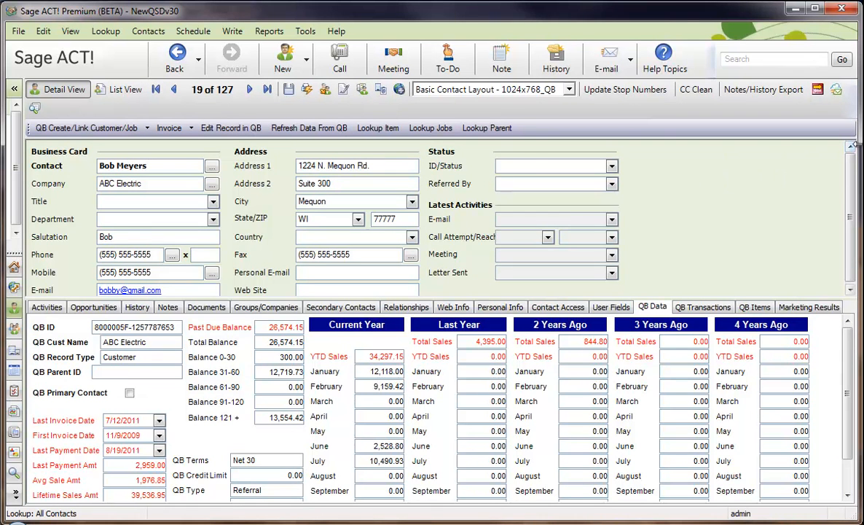
# Step: Check the QB customer name and record type on the ABC Electric contact, and compare with its customer and jobs in QuickBooks
pyautogui.moveTo(858, 143); pyautogui.dragTo(863, 144)
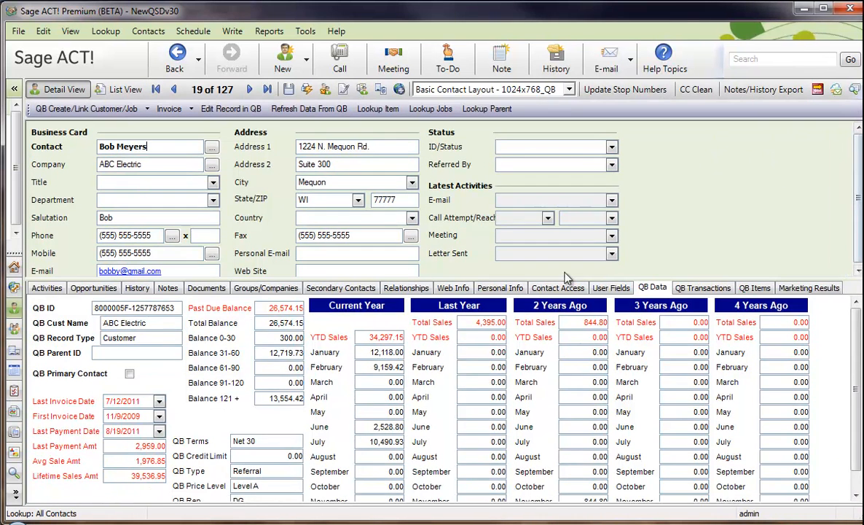
pyautogui.click(158, 323)
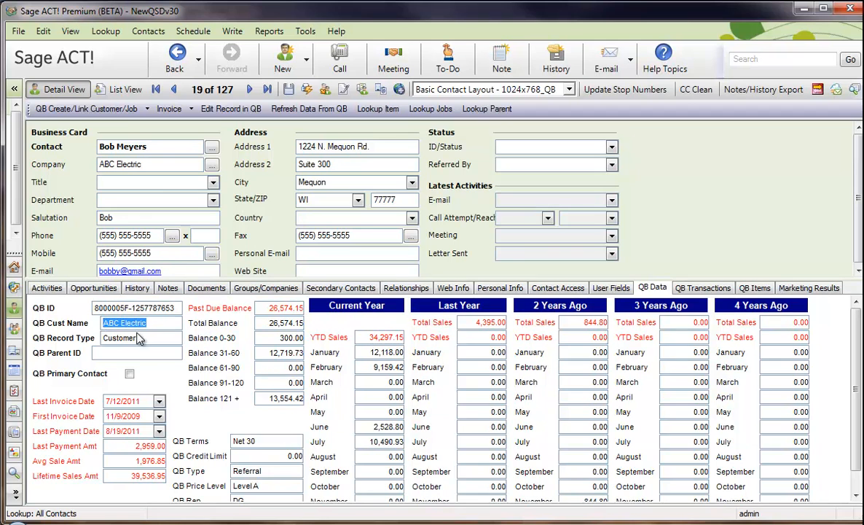
pyautogui.click(143, 338)
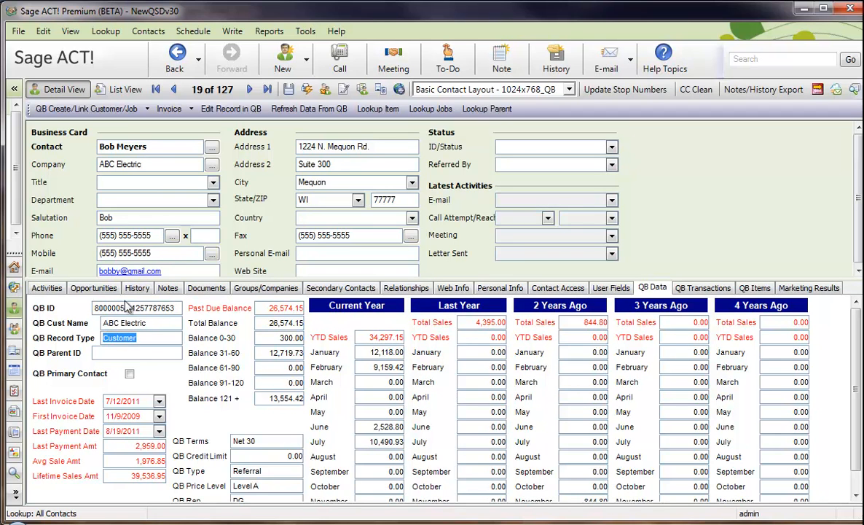
pyautogui.click(153, 337)
pyautogui.moveTo(153, 338); pyautogui.dragTo(91, 322)
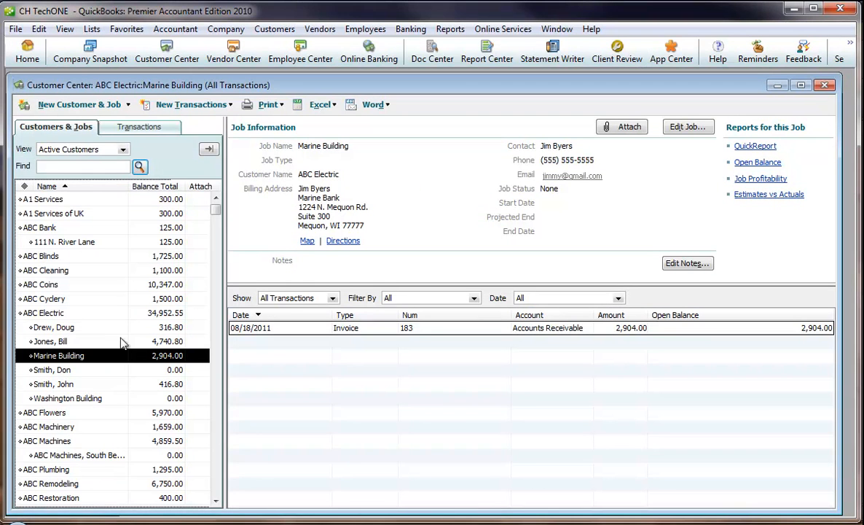
pyautogui.click(63, 313)
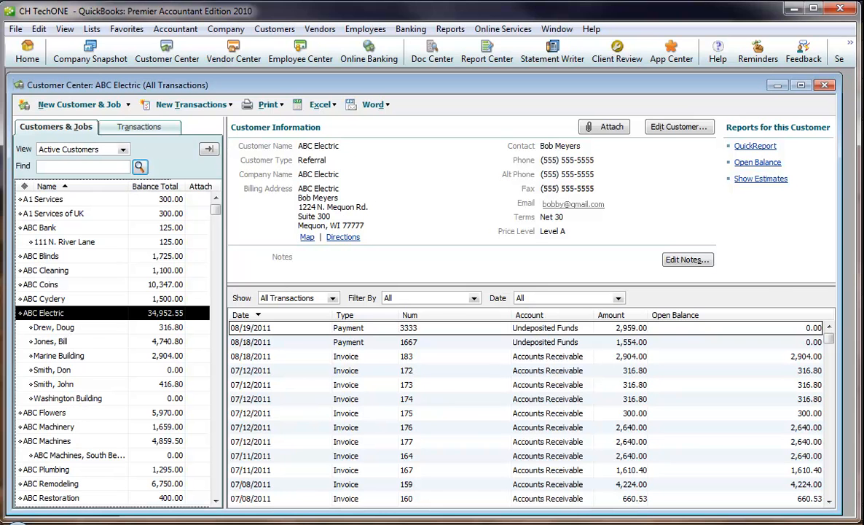
pyautogui.click(263, 524)
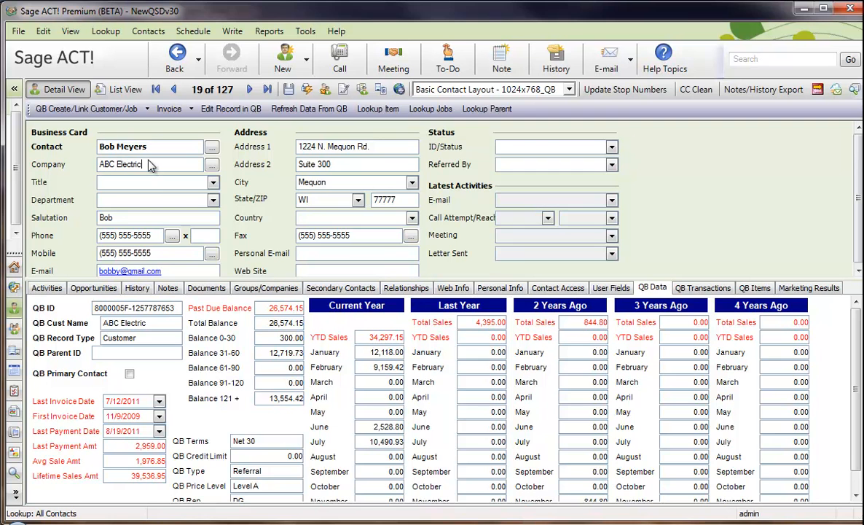
# Step: Look up the jobs linked to ABC Electric and check the record type on the Marine Building contact
pyautogui.click(437, 109)
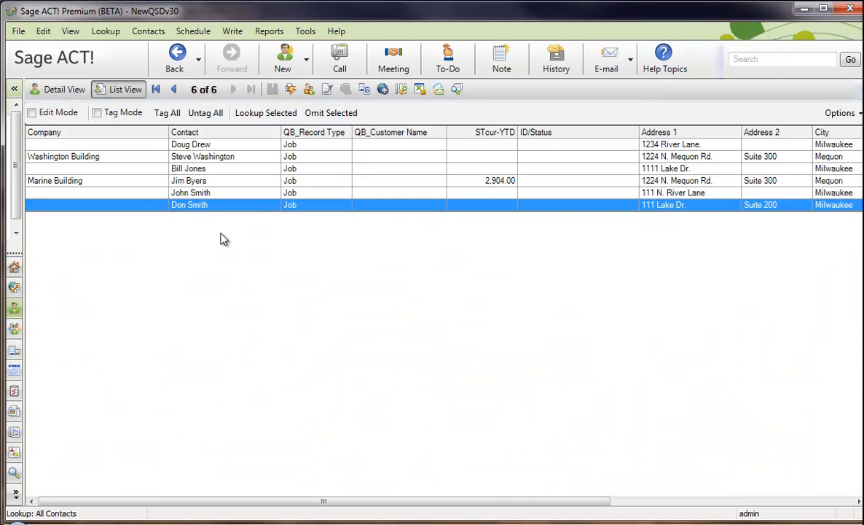
pyautogui.doubleClick(215, 183)
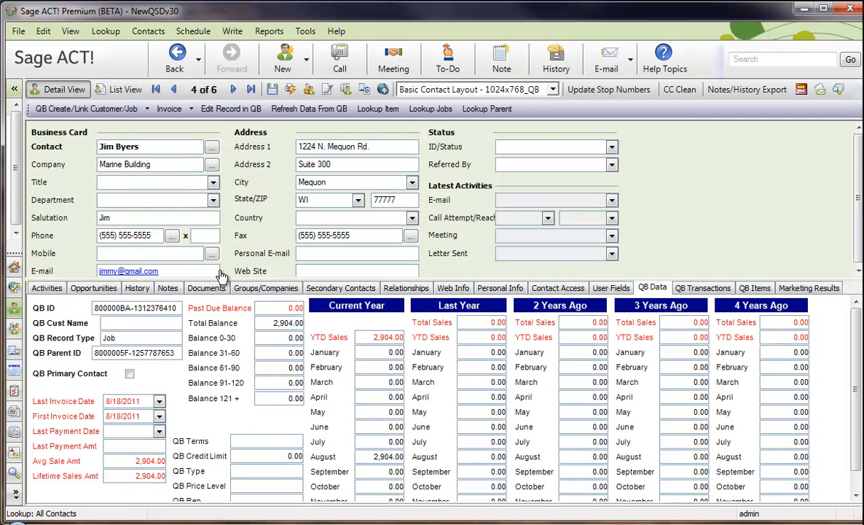
pyautogui.click(100, 338)
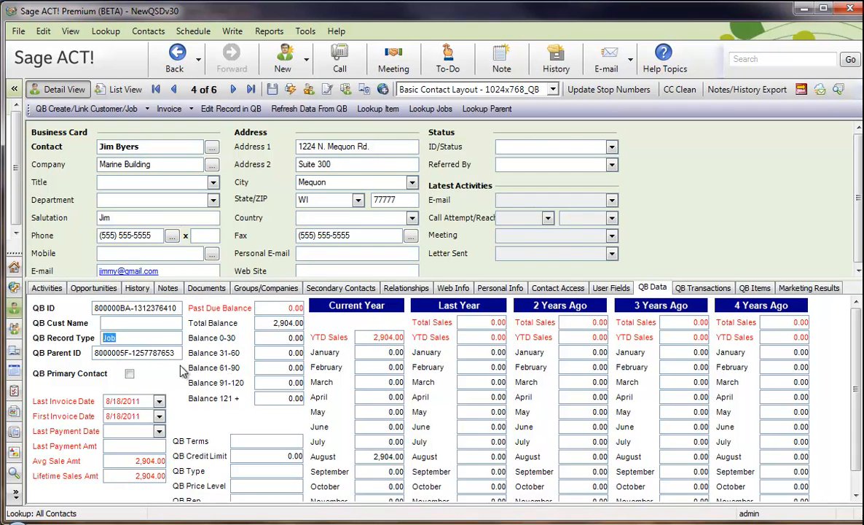
# Step: Look up the parent customer of the Marine Building job, and list all of that customer's jobs again
pyautogui.click(480, 115)
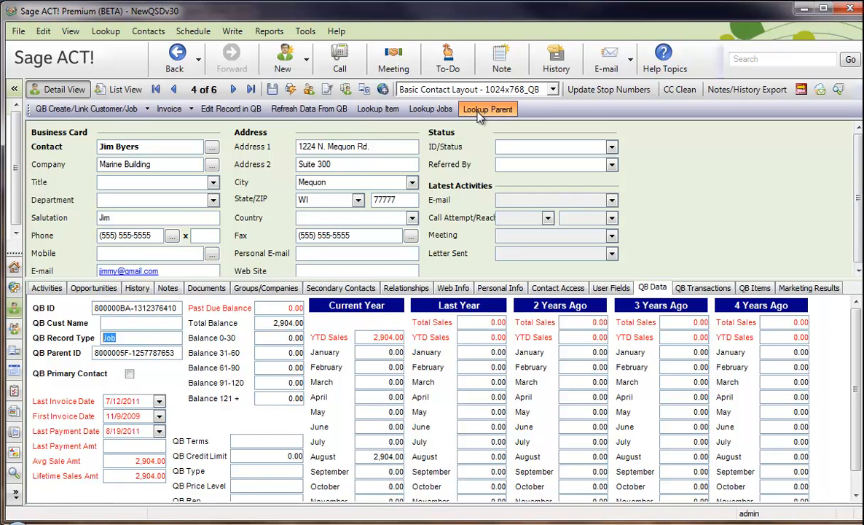
pyautogui.click(433, 110)
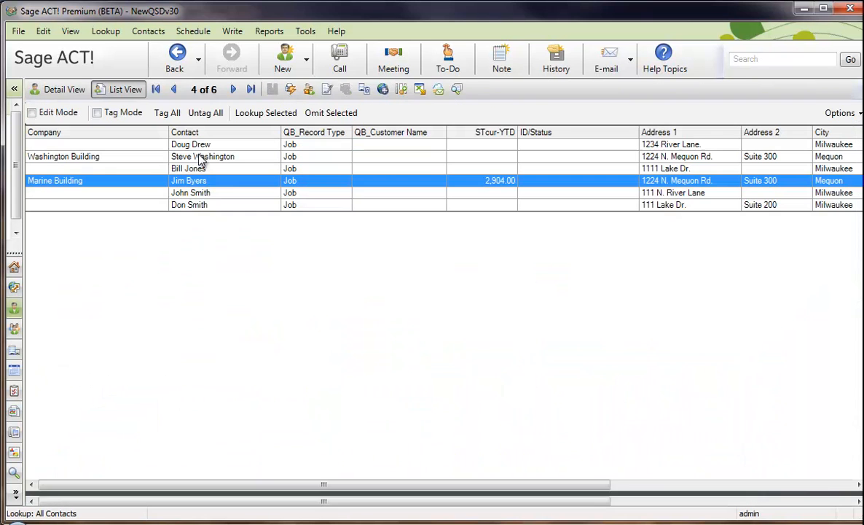
# Step: Look up the parent customer of the first listed job, and list that customer's jobs again
pyautogui.doubleClick(225, 184)
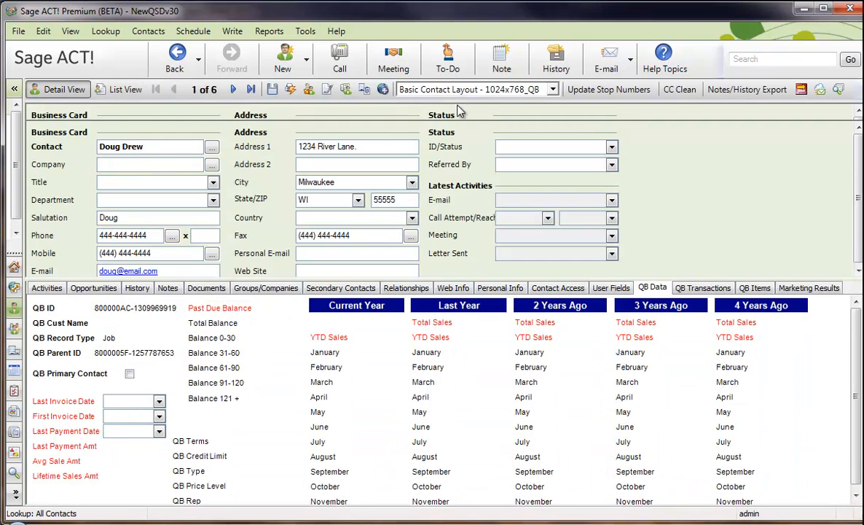
pyautogui.click(504, 113)
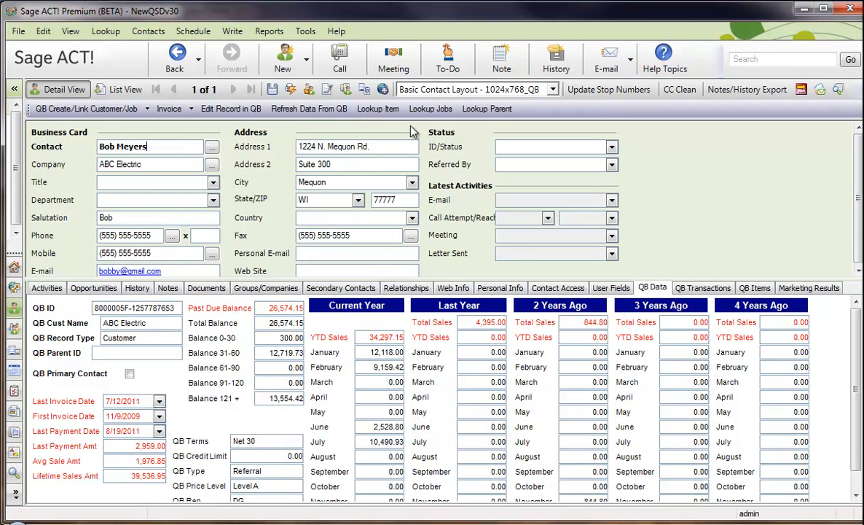
pyautogui.click(431, 108)
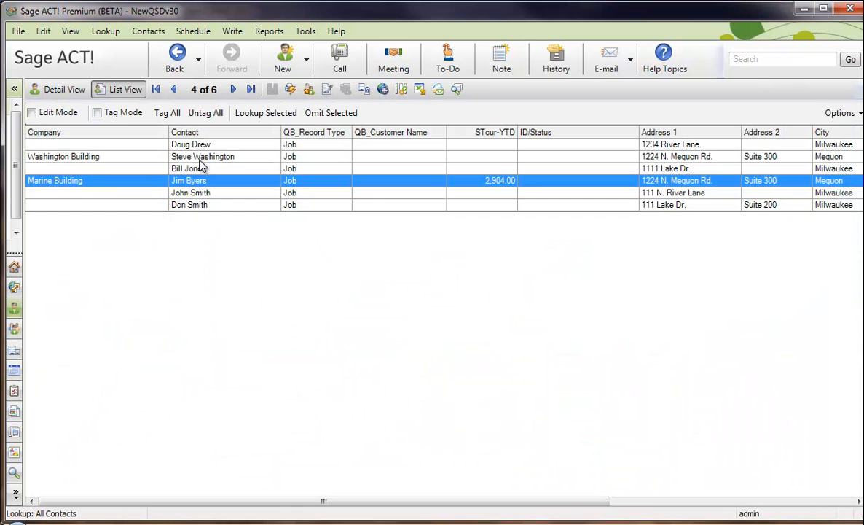
# Step: Check the QB parent ID on the Washington Building job, and try to look up jobs under it
pyautogui.doubleClick(202, 158)
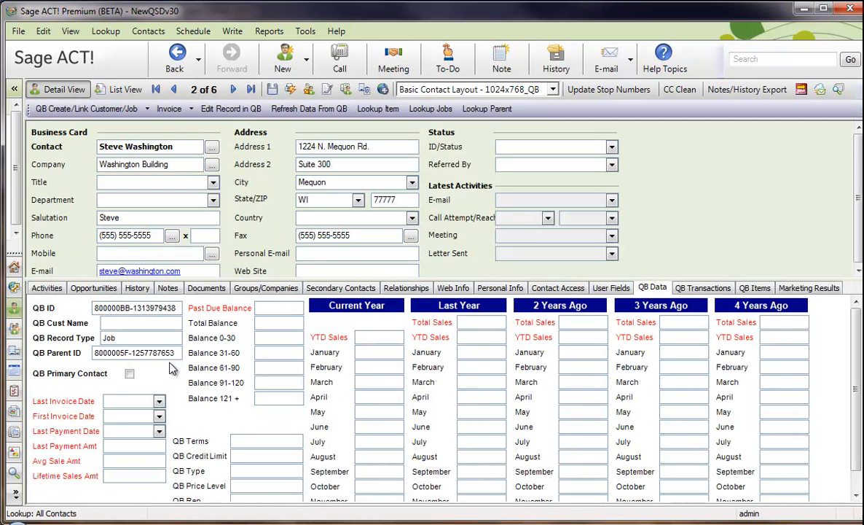
pyautogui.moveTo(177, 353); pyautogui.dragTo(78, 348)
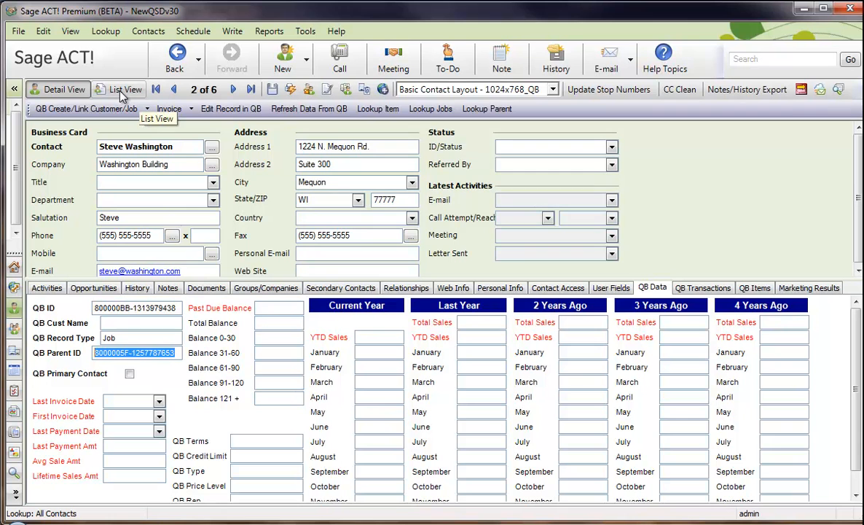
pyautogui.click(429, 109)
pyautogui.click(499, 314)
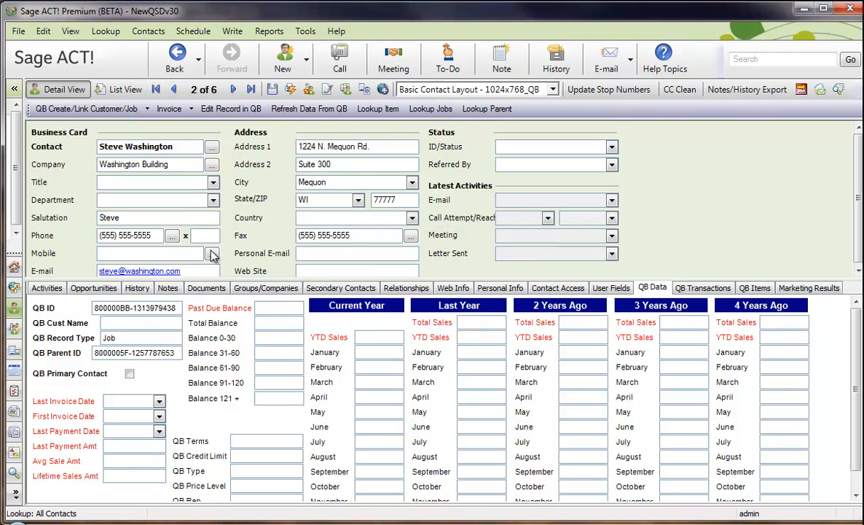
# Step: Clear the QB parent ID, QB record type and QB ID on the Marine Building contact
pyautogui.click(126, 90)
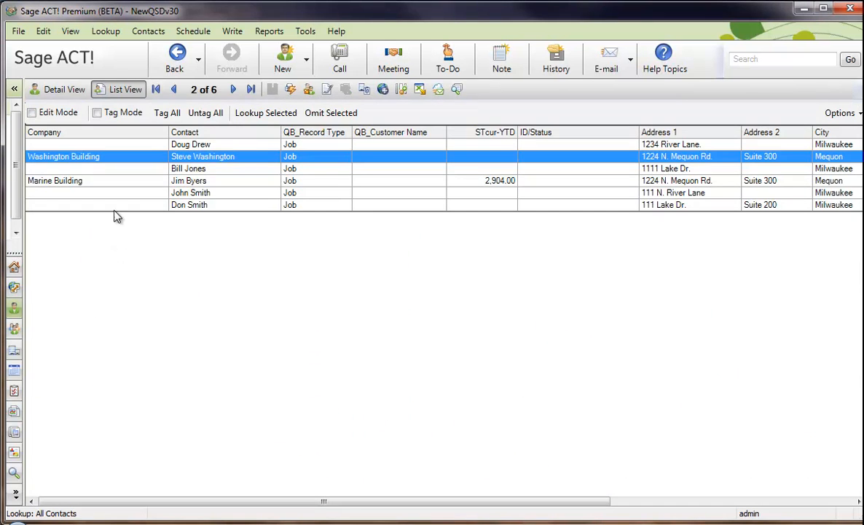
pyautogui.doubleClick(197, 181)
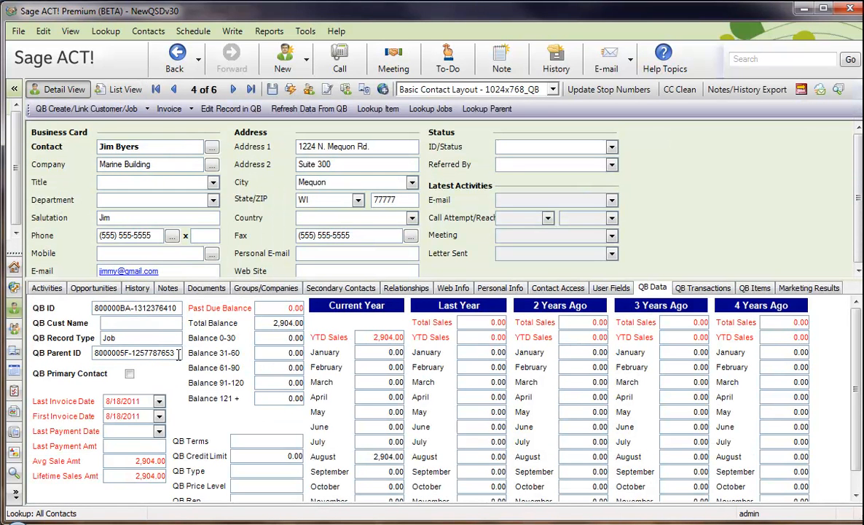
pyautogui.moveTo(178, 353); pyautogui.dragTo(76, 356)
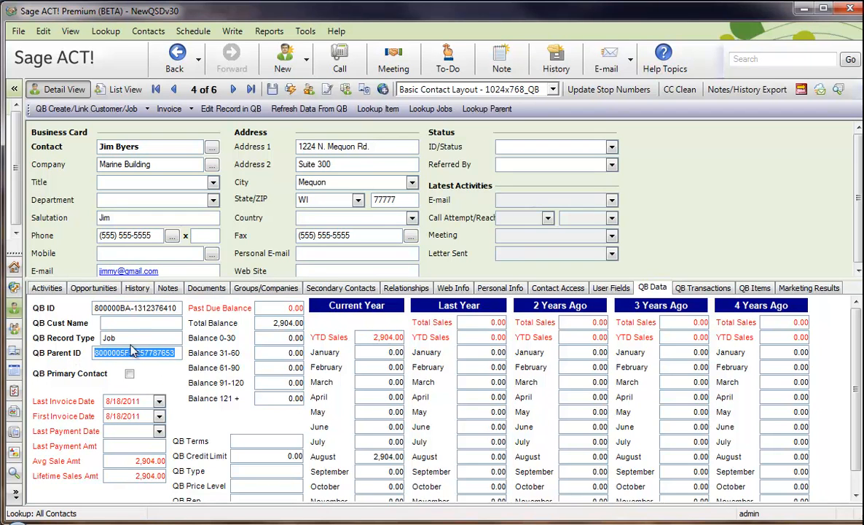
pyautogui.press('Delete')
pyautogui.moveTo(119, 336); pyautogui.dragTo(75, 334)
pyautogui.press('Delete')
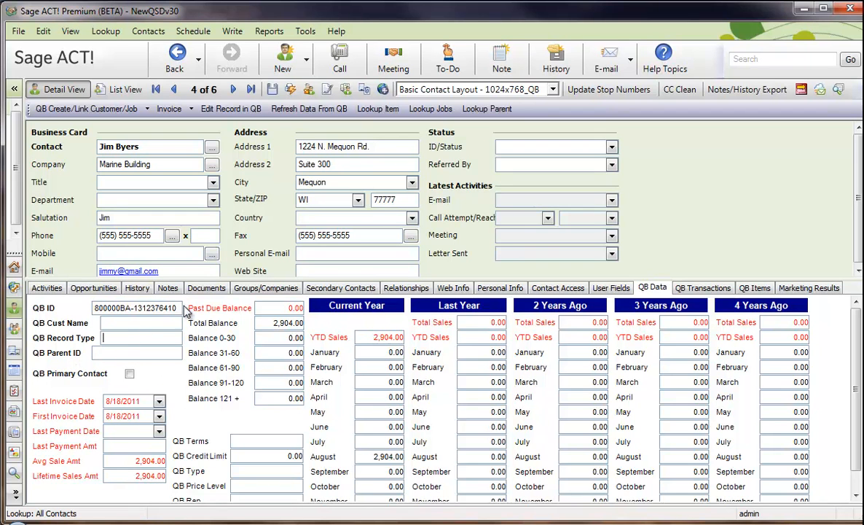
pyautogui.moveTo(182, 309); pyautogui.dragTo(44, 309)
pyautogui.press('Delete')
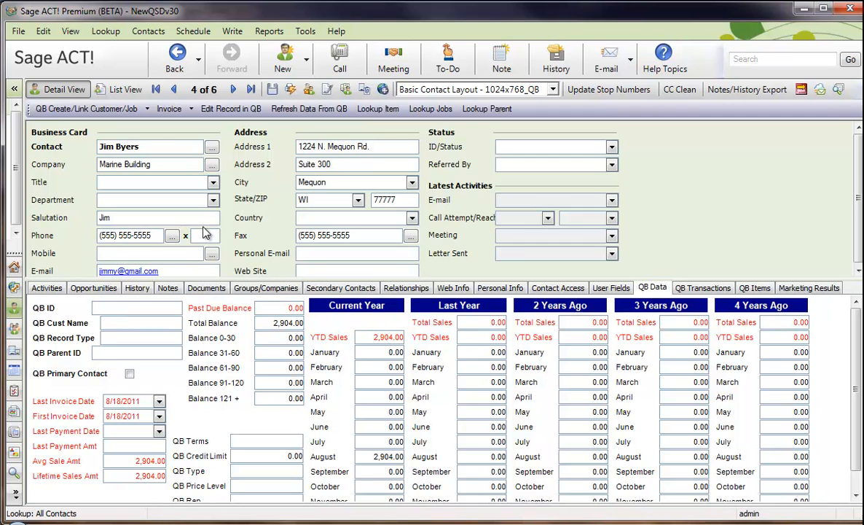
# Step: Link the Marine Building contact to the existing QuickBooks job named Marine Building
pyautogui.click(78, 108)
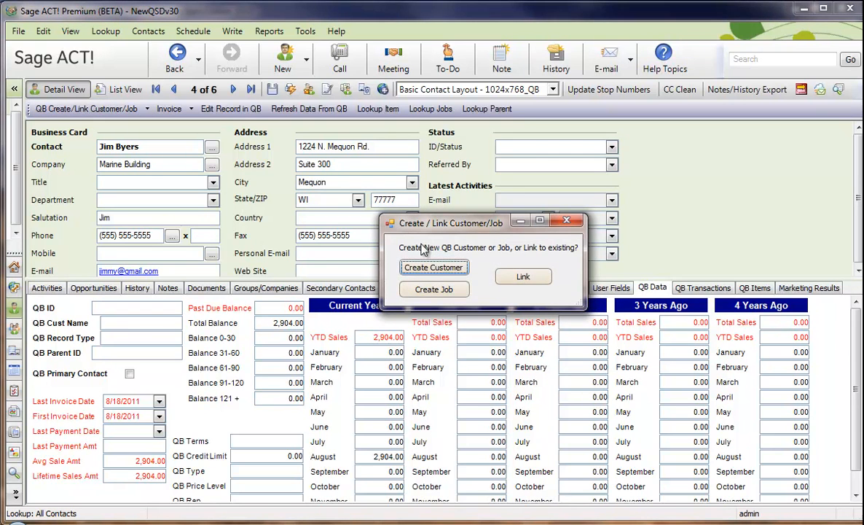
pyautogui.click(510, 279)
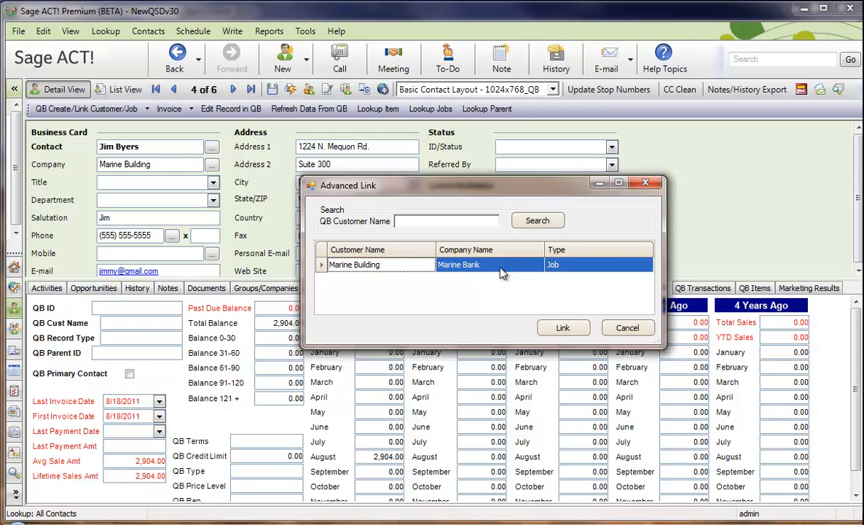
pyautogui.click(563, 329)
pyautogui.click(506, 314)
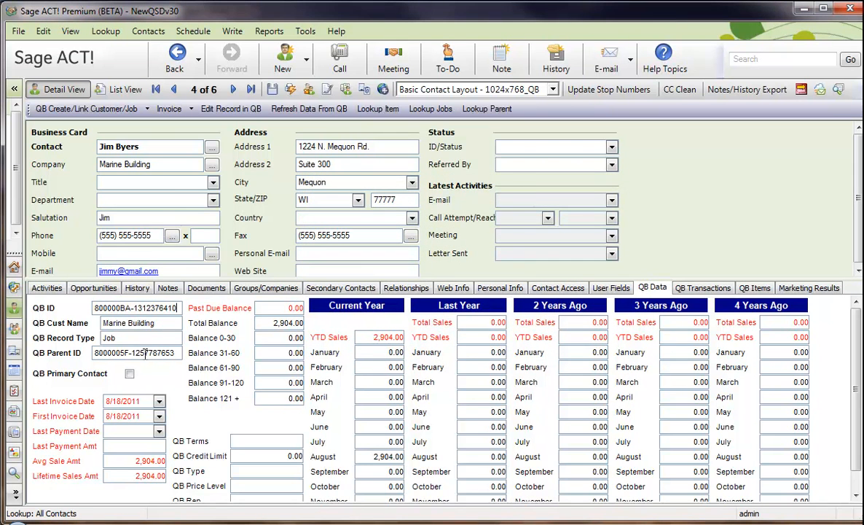
# Step: Review the Marine Building job record in QuickBooks without saving, and look up its parent customer in Sage ACT!
pyautogui.click(232, 110)
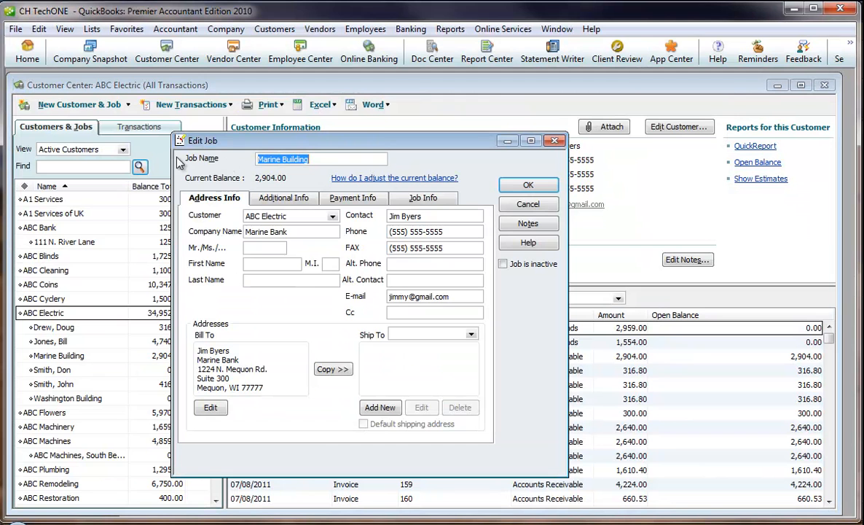
pyautogui.click(527, 204)
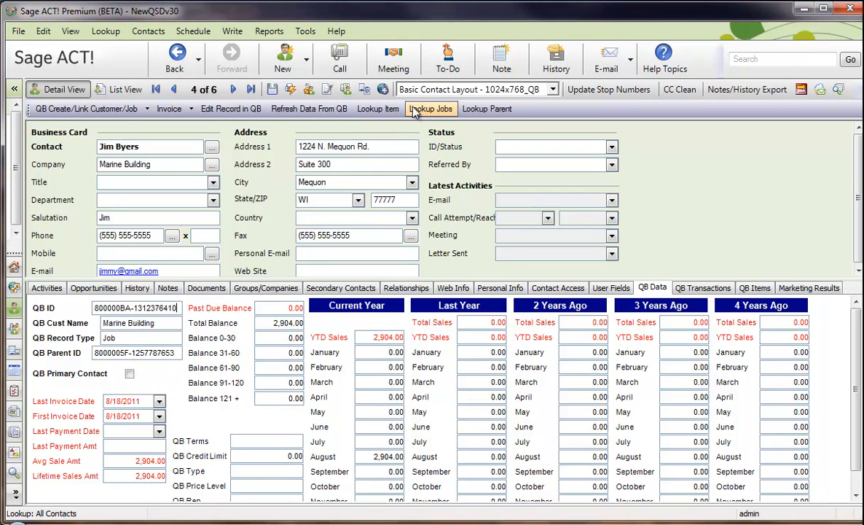
pyautogui.click(473, 110)
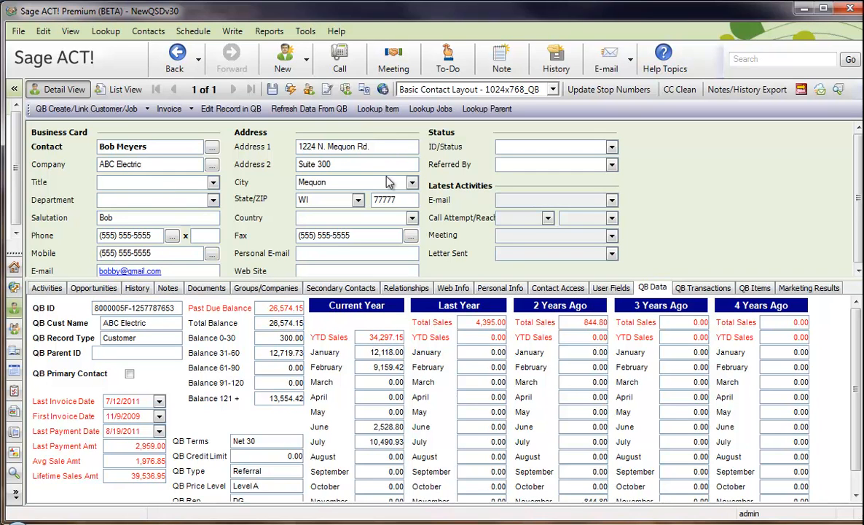
# Step: Start a new QuickBooks job from the current ABC Electric contact, with Jefferson Building as both job name and company name
pyautogui.click(73, 109)
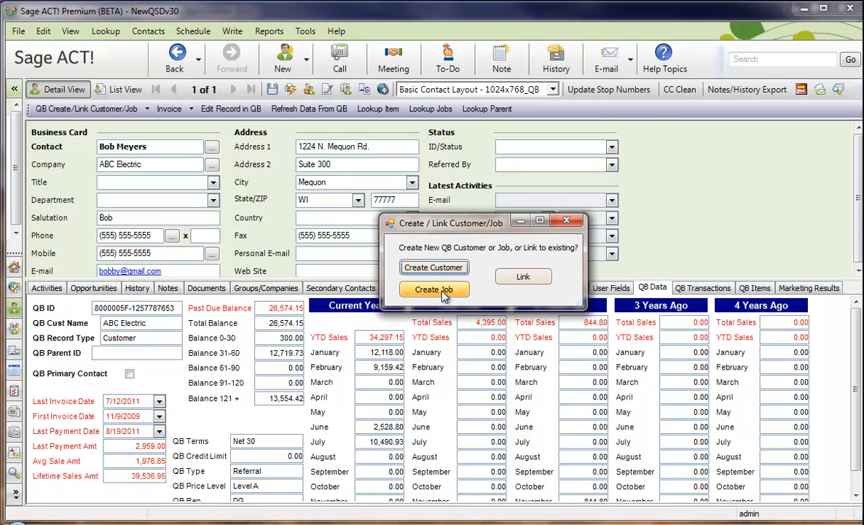
pyautogui.click(441, 290)
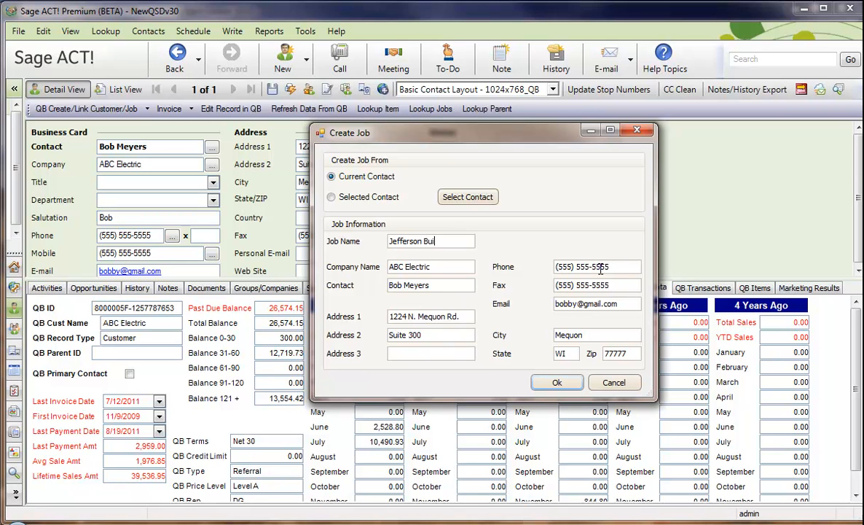
pyautogui.press('Tab')
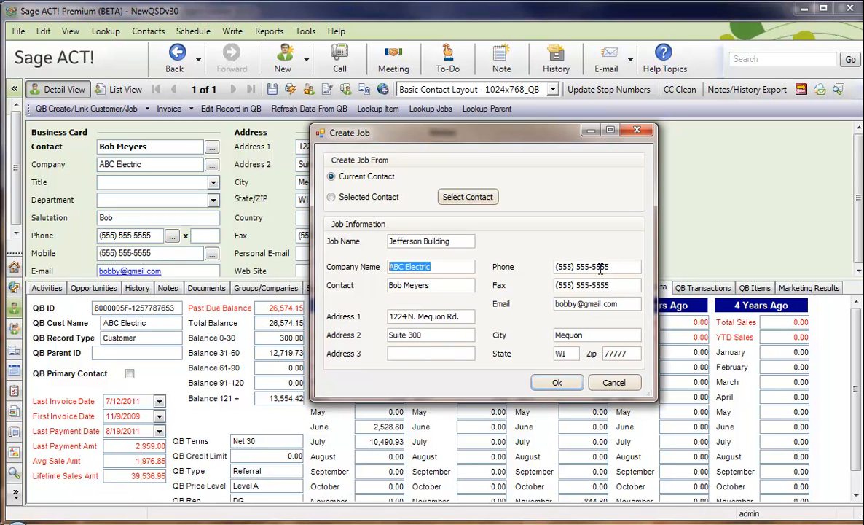
pyautogui.write('Jefferson Buildin')
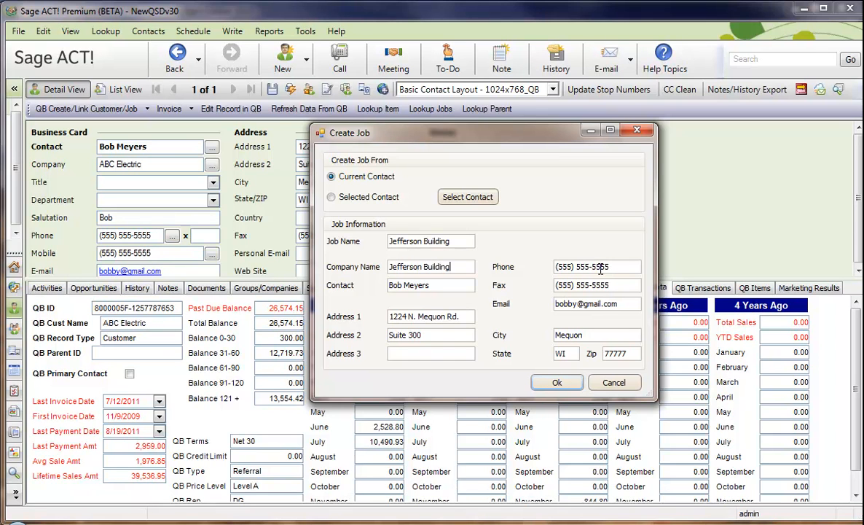
pyautogui.write('g')
# Step: Enter the full name and e-mail address of the new job's contact
pyautogui.press('Tab')
pyautogui.write('Bill Jefferson')
pyautogui.press('Tab')
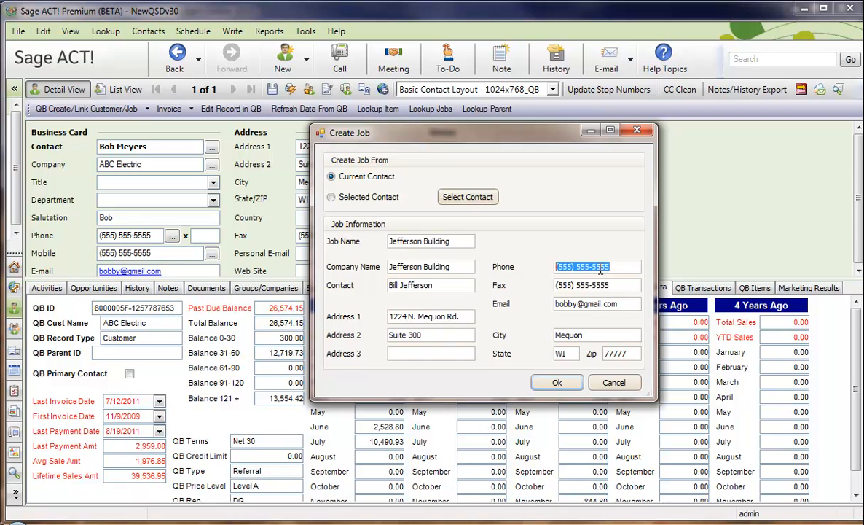
pyautogui.press('Tab')
pyautogui.press('Tab')
pyautogui.write('bill')
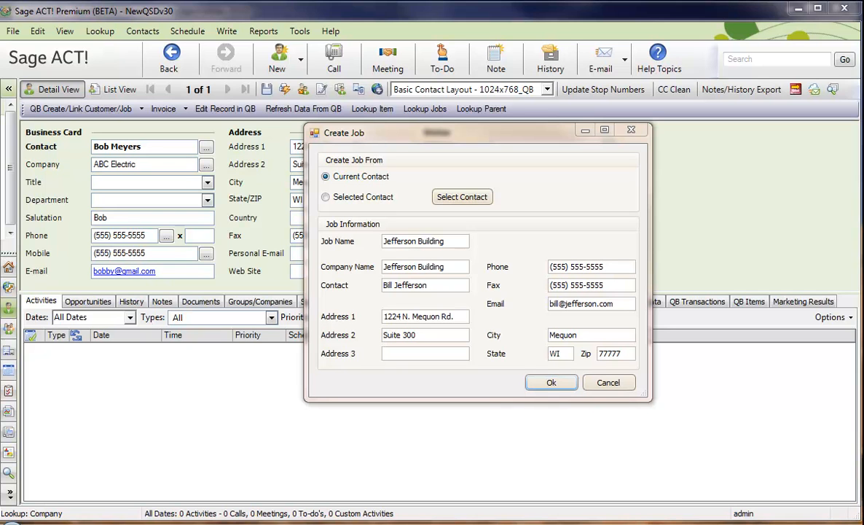
pyautogui.click(512, 271)
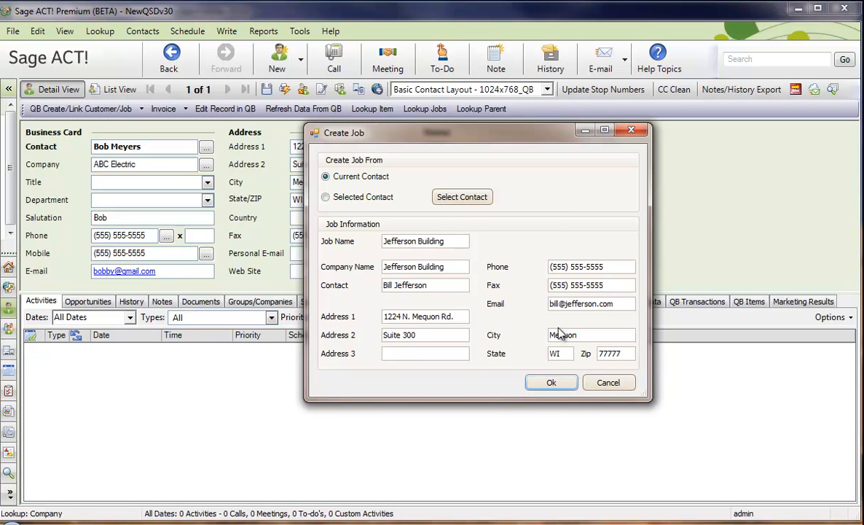
# Step: Create the Jefferson Building job and review its record in QuickBooks, closing it without edits
pyautogui.click(552, 386)
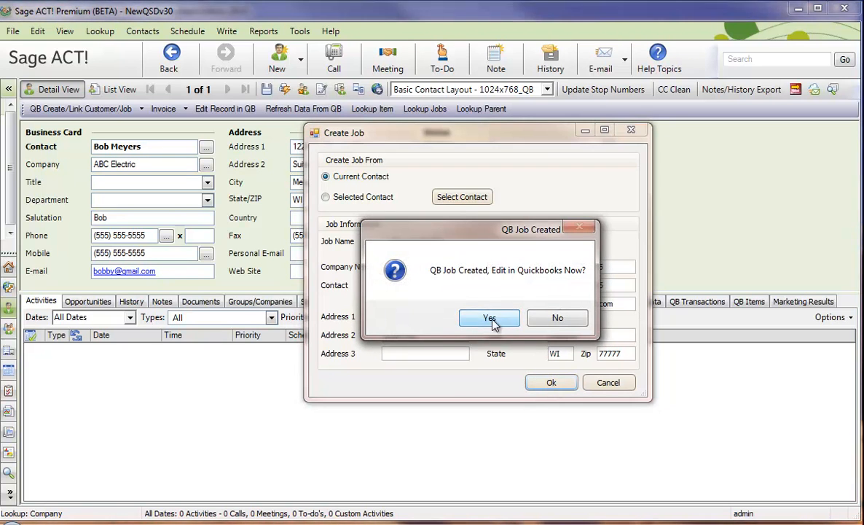
pyautogui.click(491, 320)
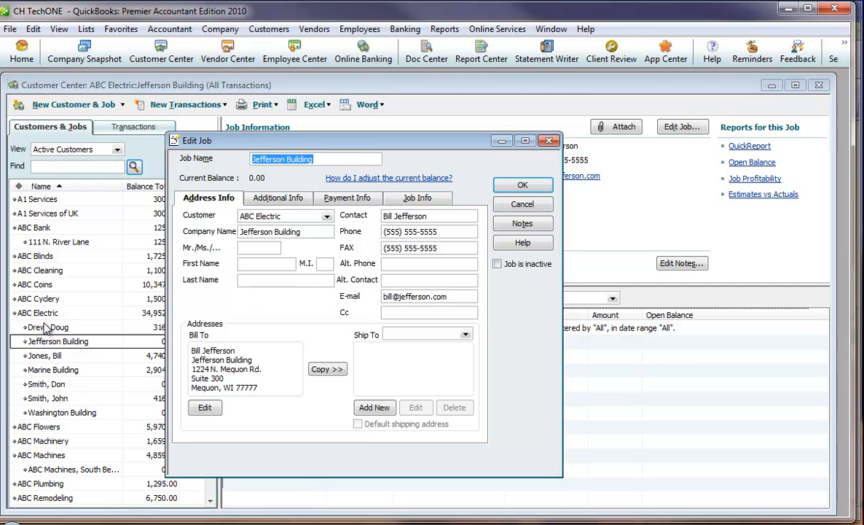
pyautogui.click(529, 204)
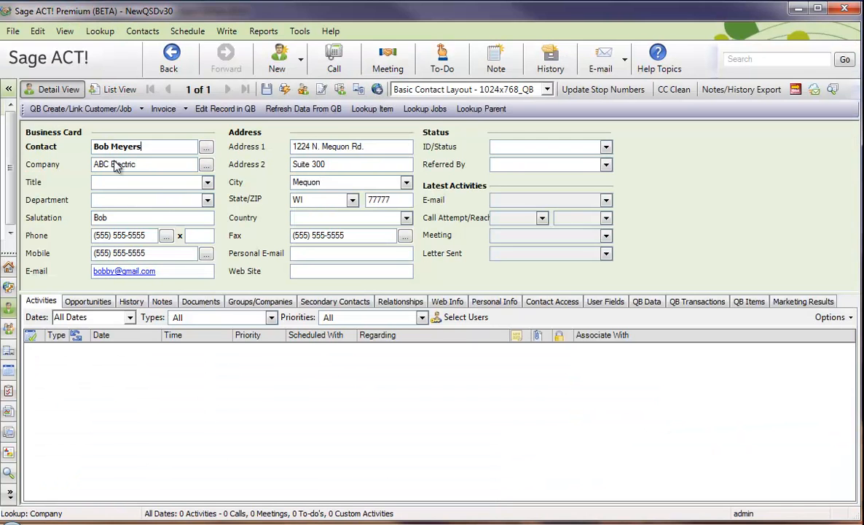
# Step: Look up the Jefferson Building contact by company in Sage ACT! and check its QB record type
pyautogui.rightClick(115, 166)
pyautogui.click(173, 245)
pyautogui.write('jefferson')
pyautogui.press('Return')
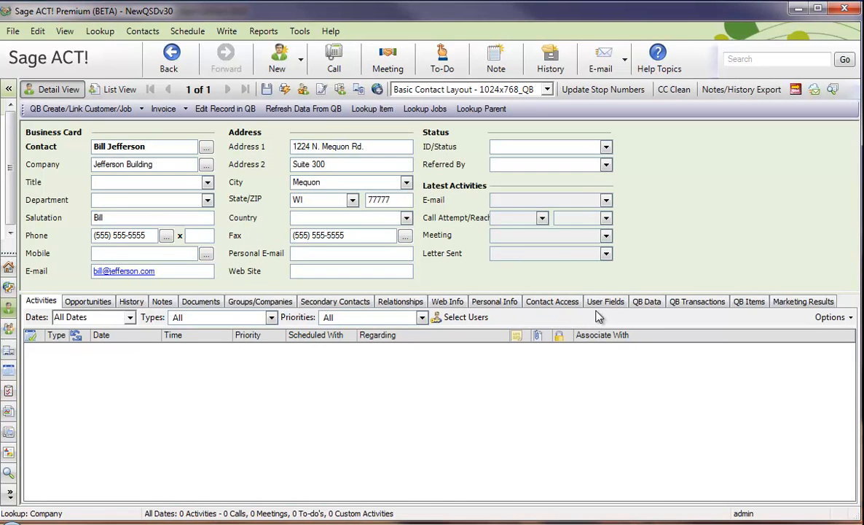
pyautogui.click(647, 301)
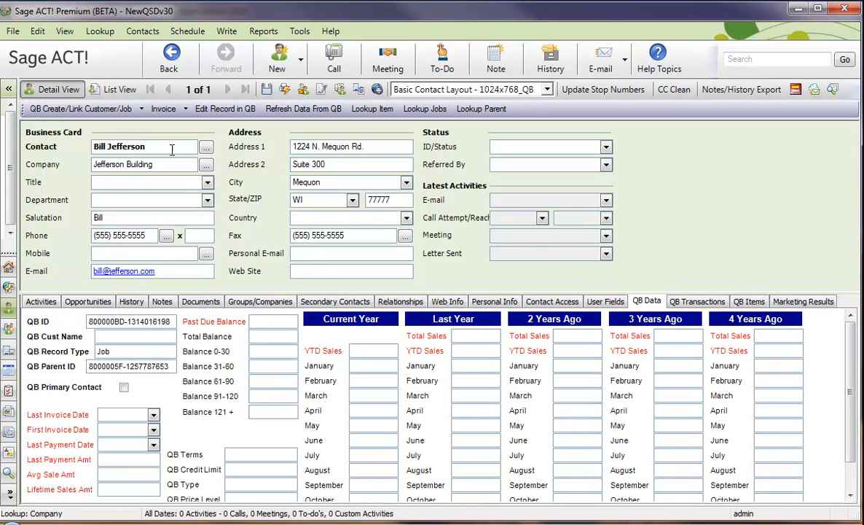
pyautogui.click(96, 351)
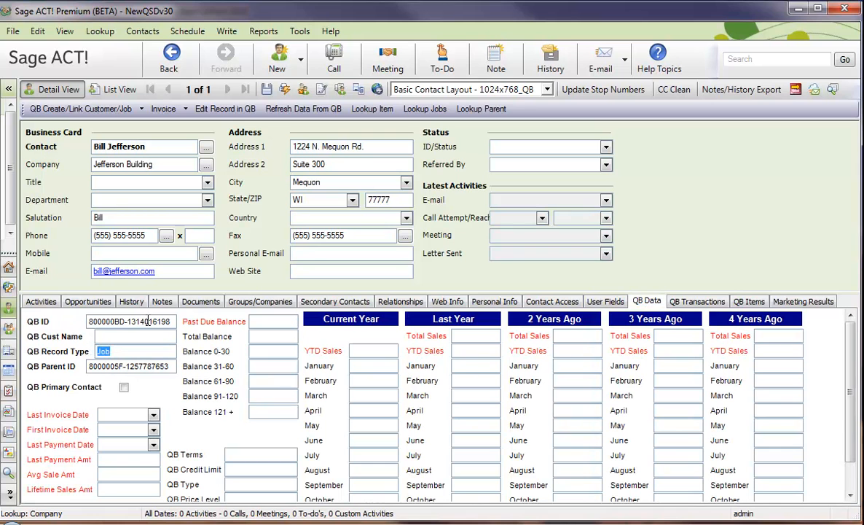